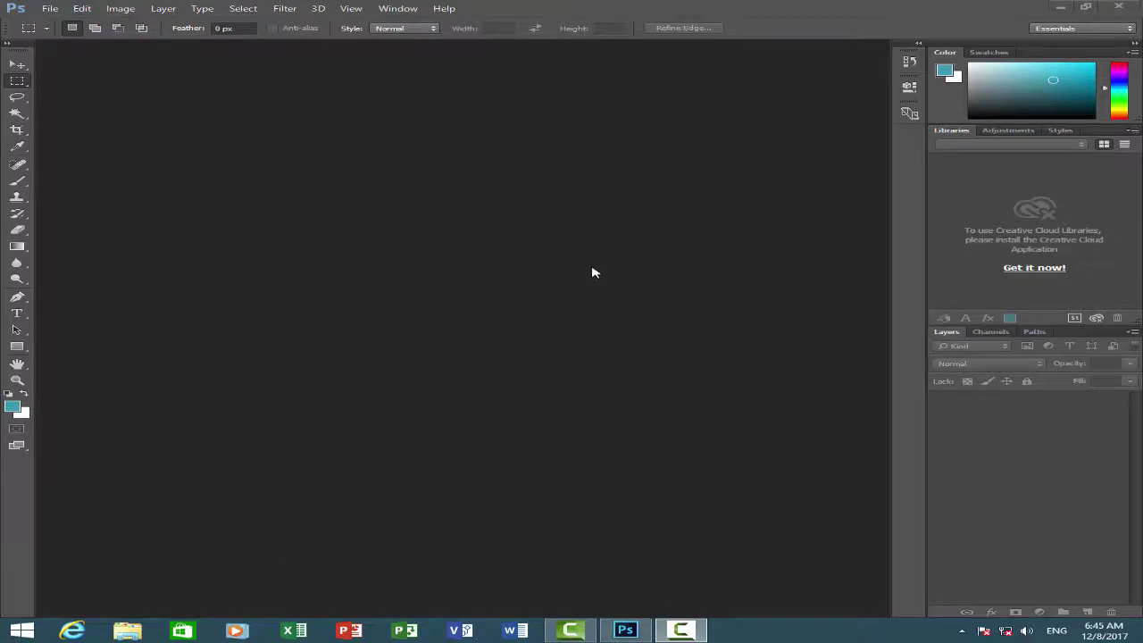
left_click(55, 9)
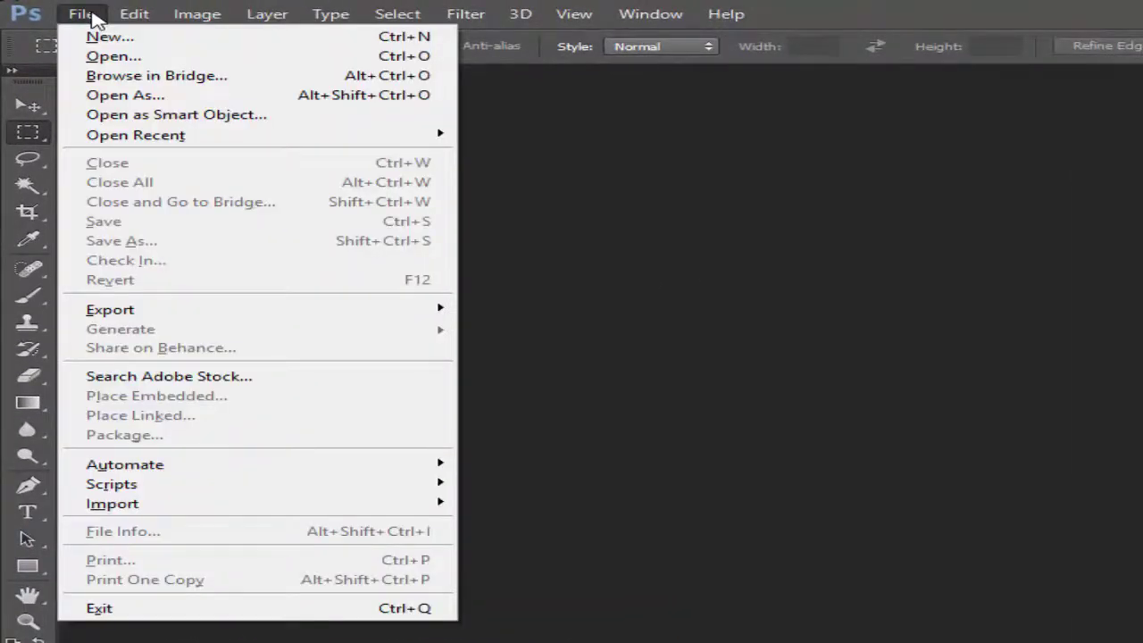
left_click(637, 284)
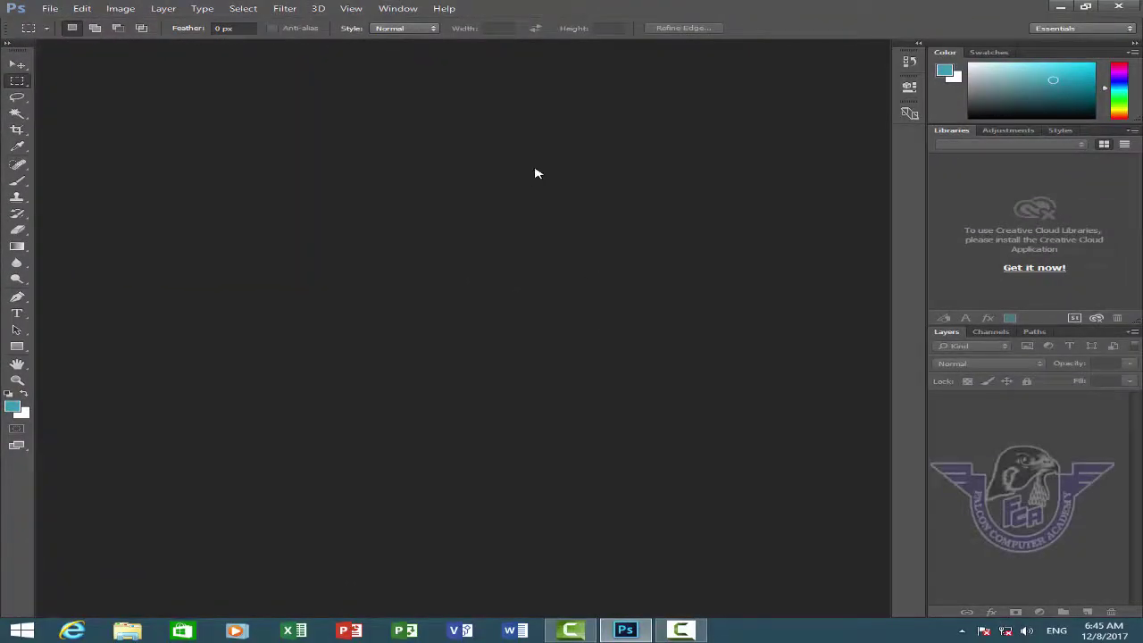
Step: Switch to the desktop and look through the source images in the contact sheet folder
left_click(1059, 7)
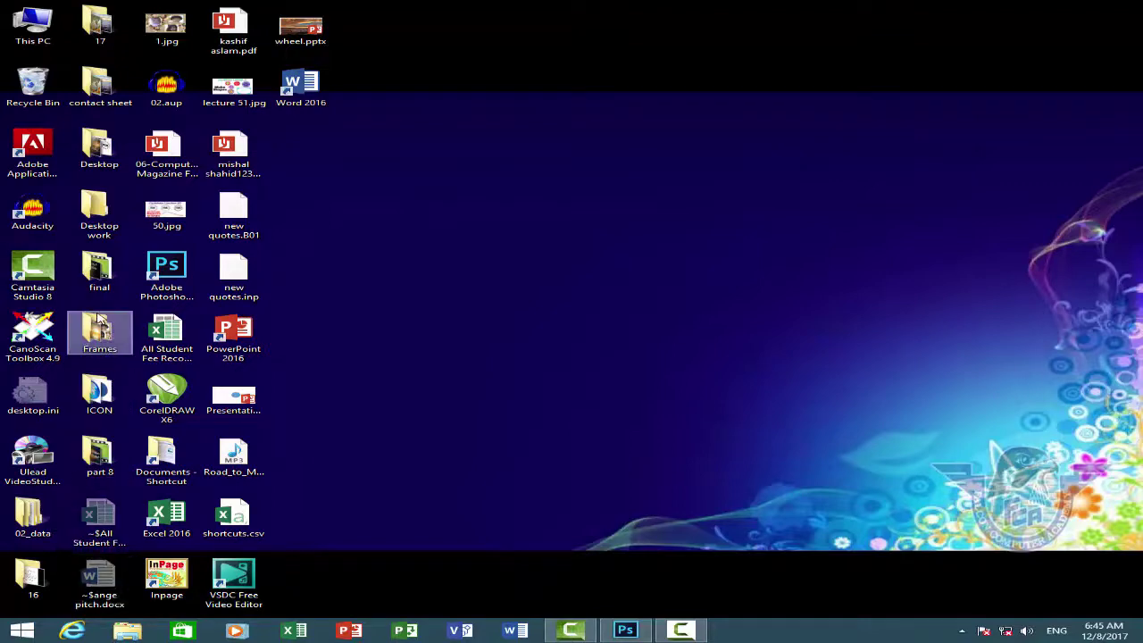
left_click(166, 397)
double_click(105, 81)
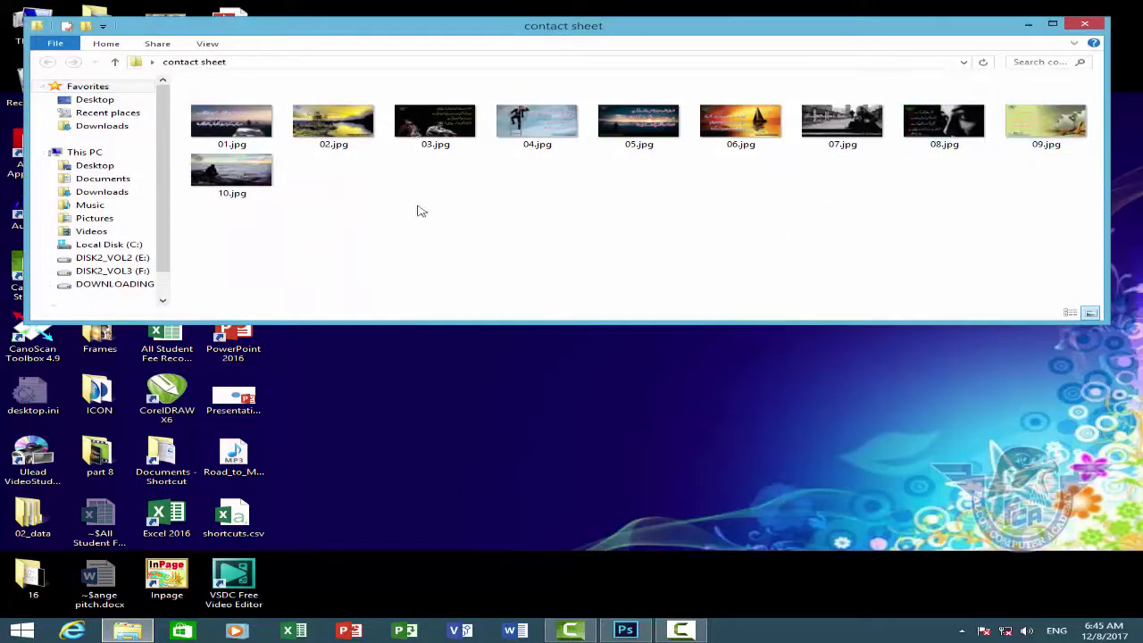
left_click(1052, 24)
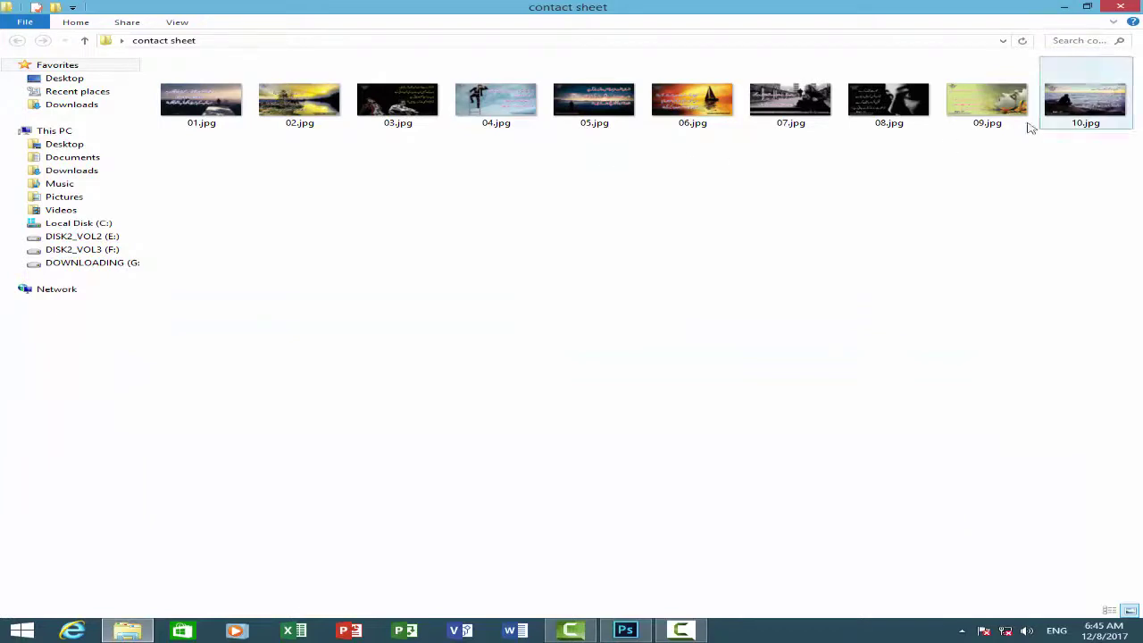
left_click(1136, 10)
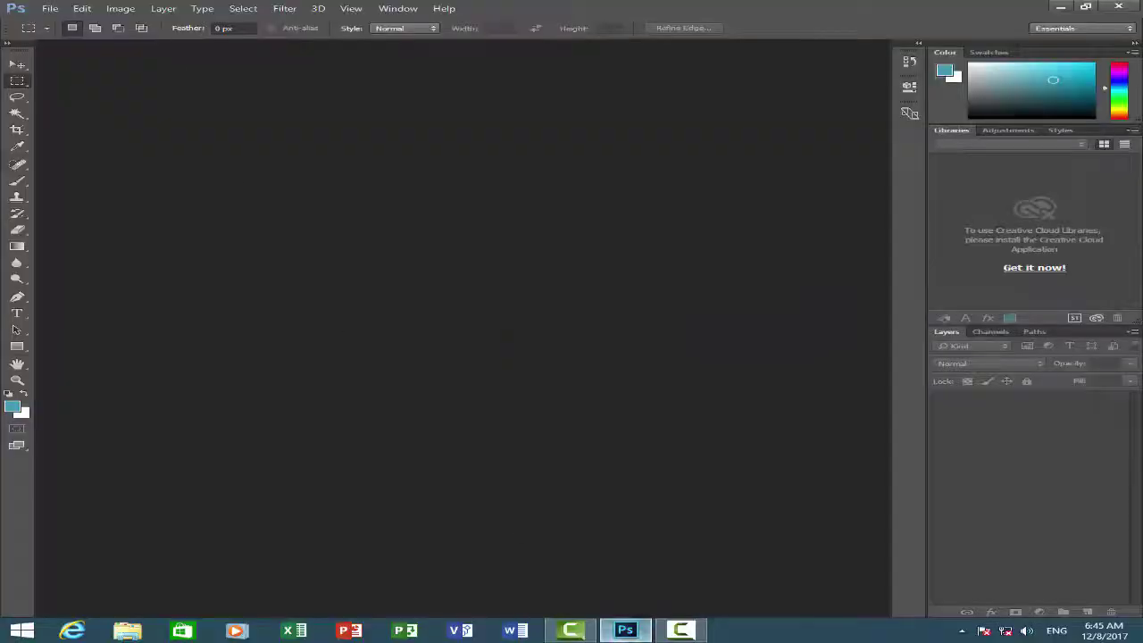
Step: Start the Contact Sheet II automation in Photoshop with Folder as the type of image source
left_click(116, 19)
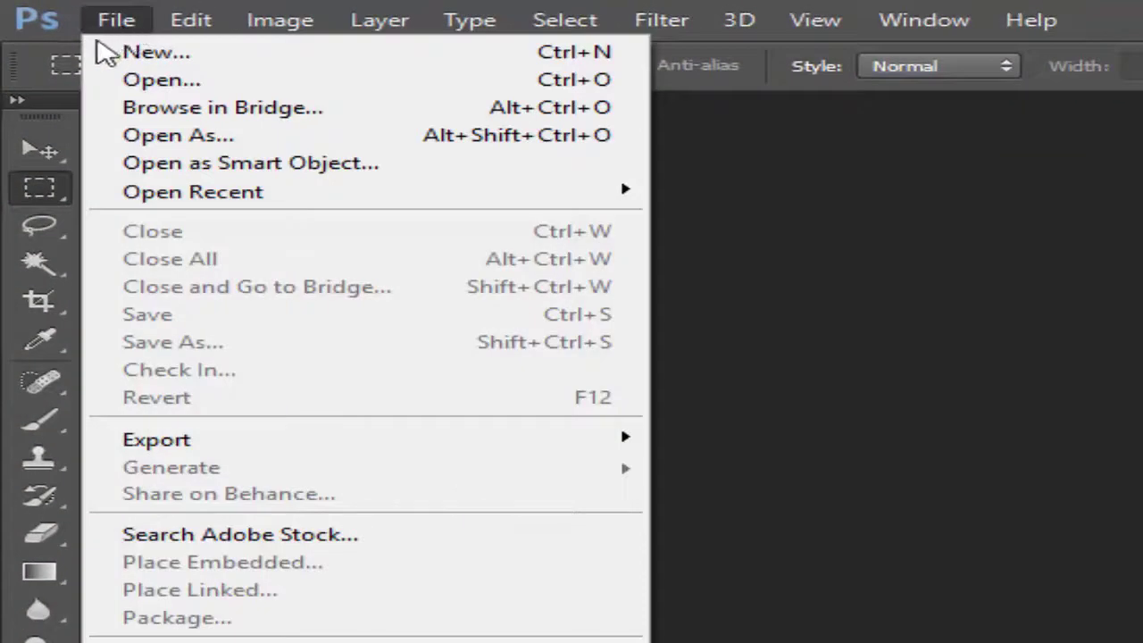
mouse_move(187, 420)
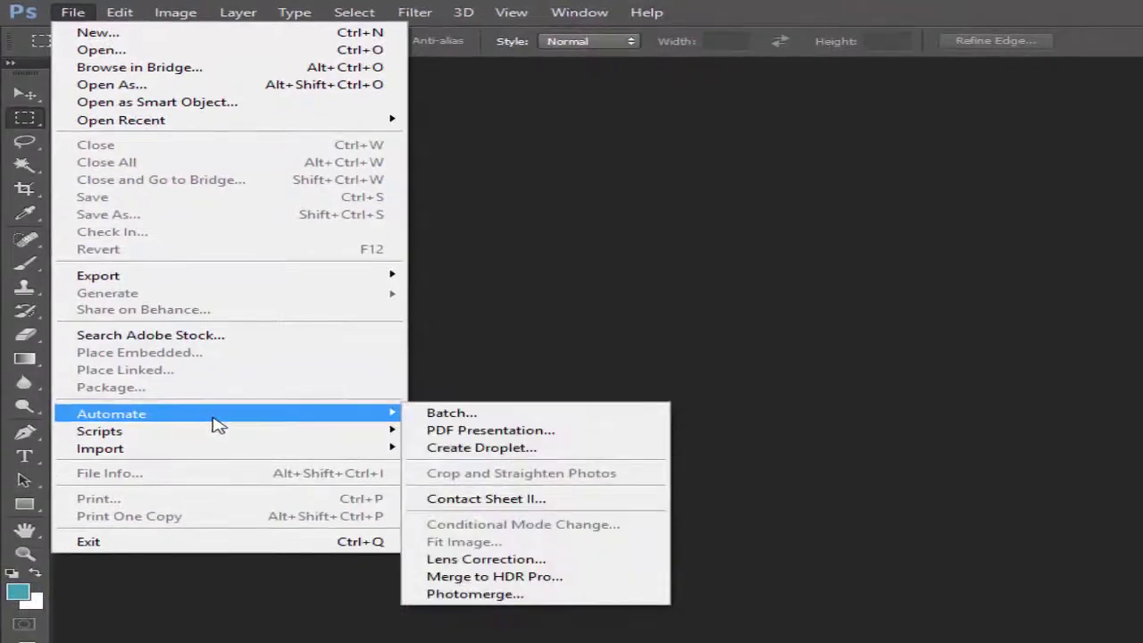
left_click(540, 502)
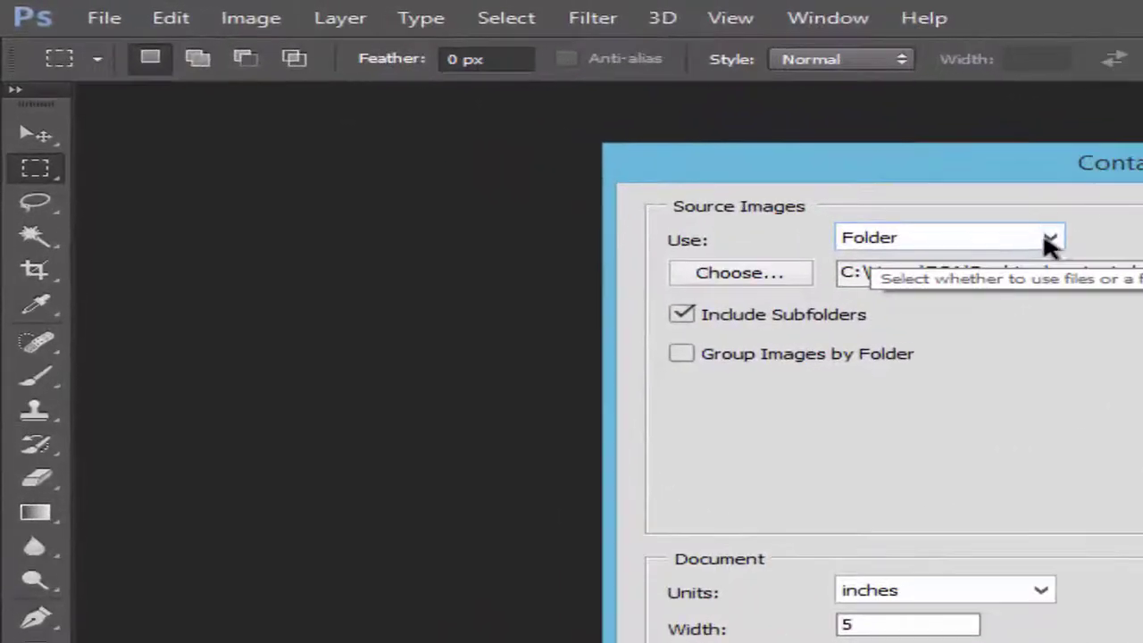
left_click(597, 136)
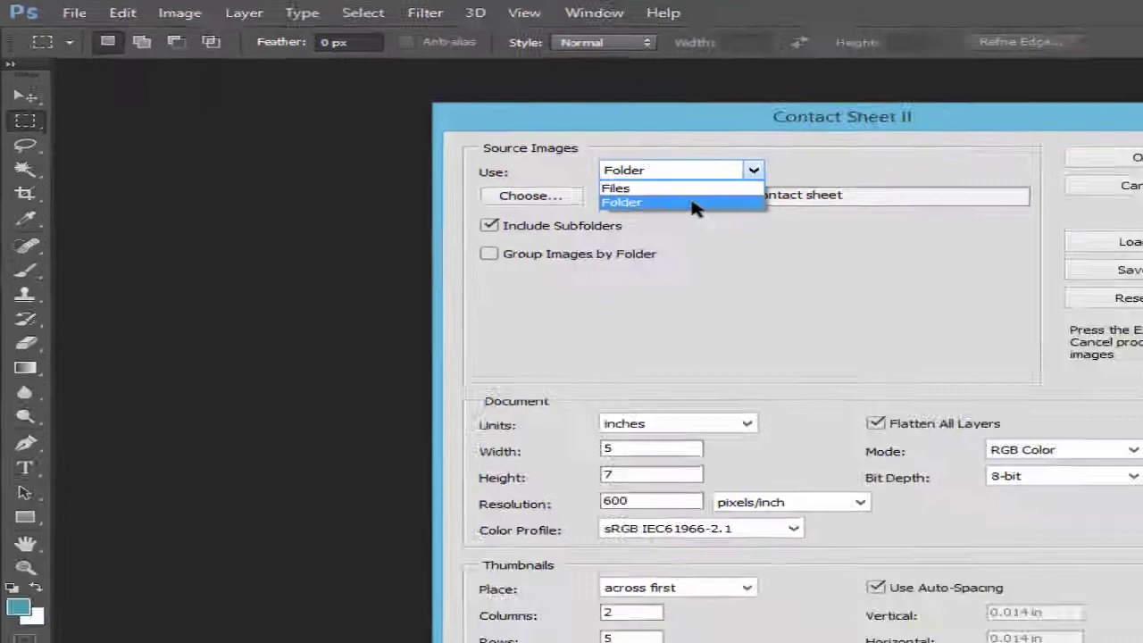
left_click(893, 282)
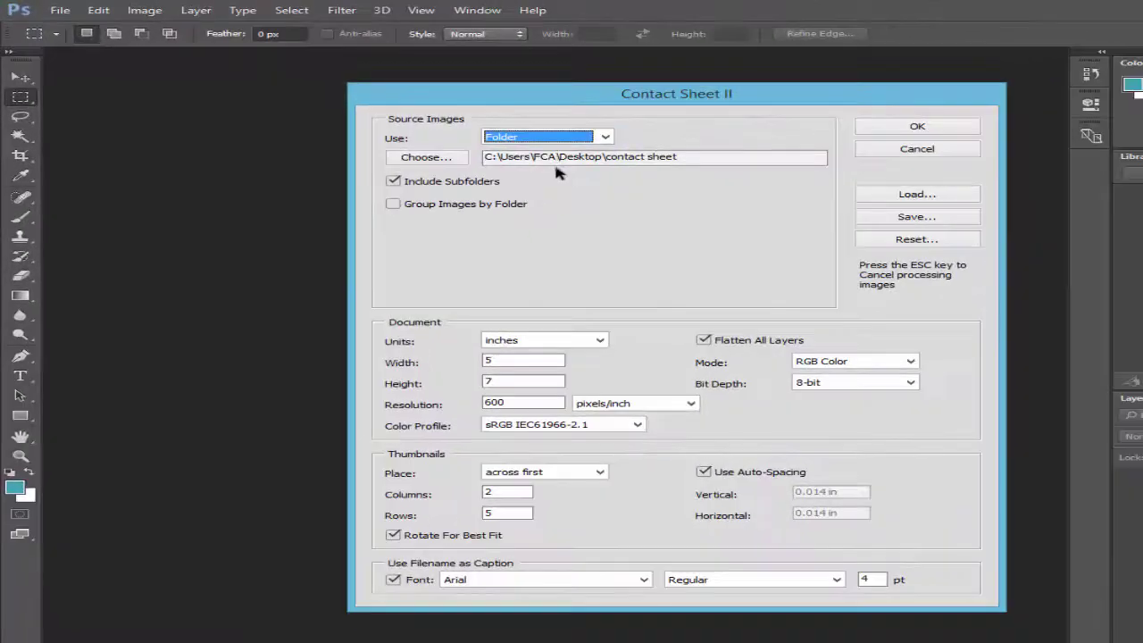
Step: Check the document width and height and the caption font size in the Contact Sheet II settings
left_click(518, 362)
left_click(517, 382)
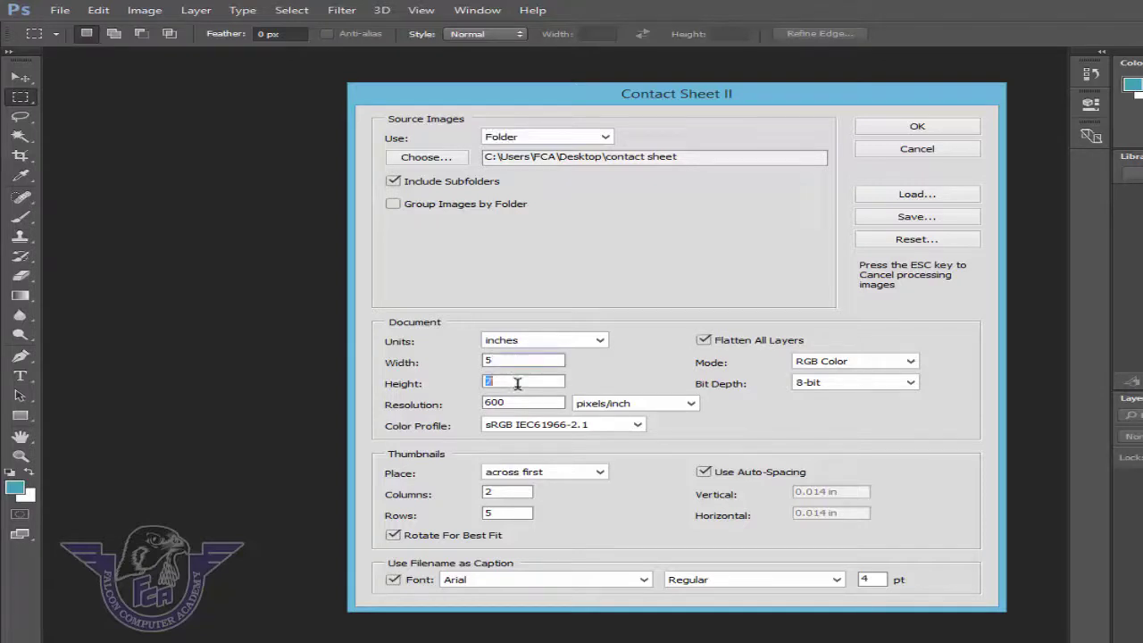
left_click(512, 381)
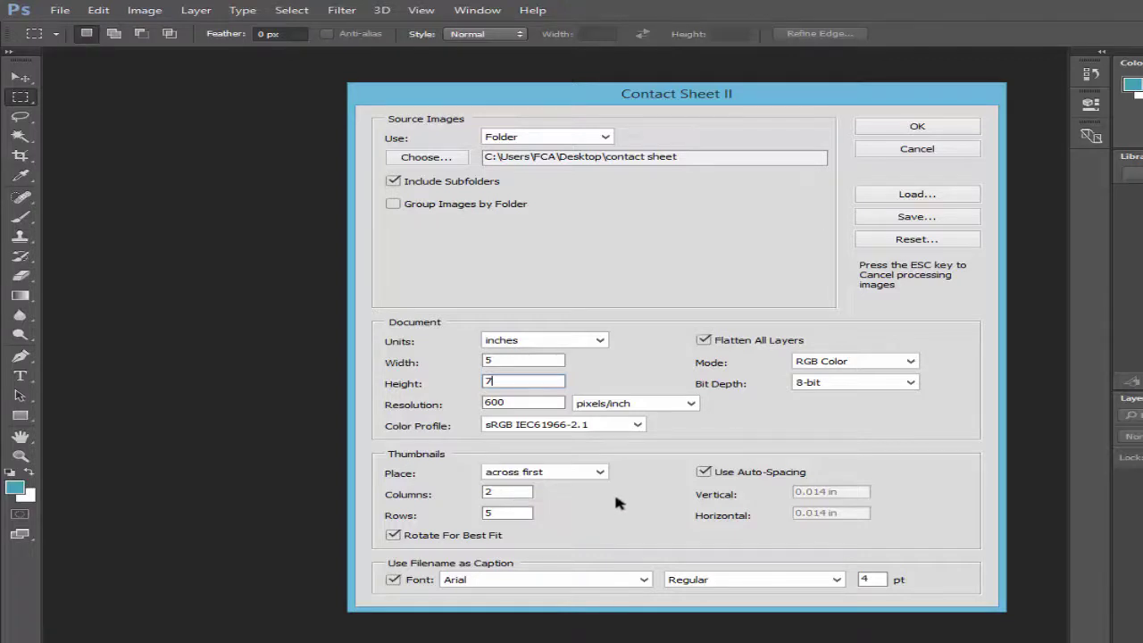
left_click(865, 579)
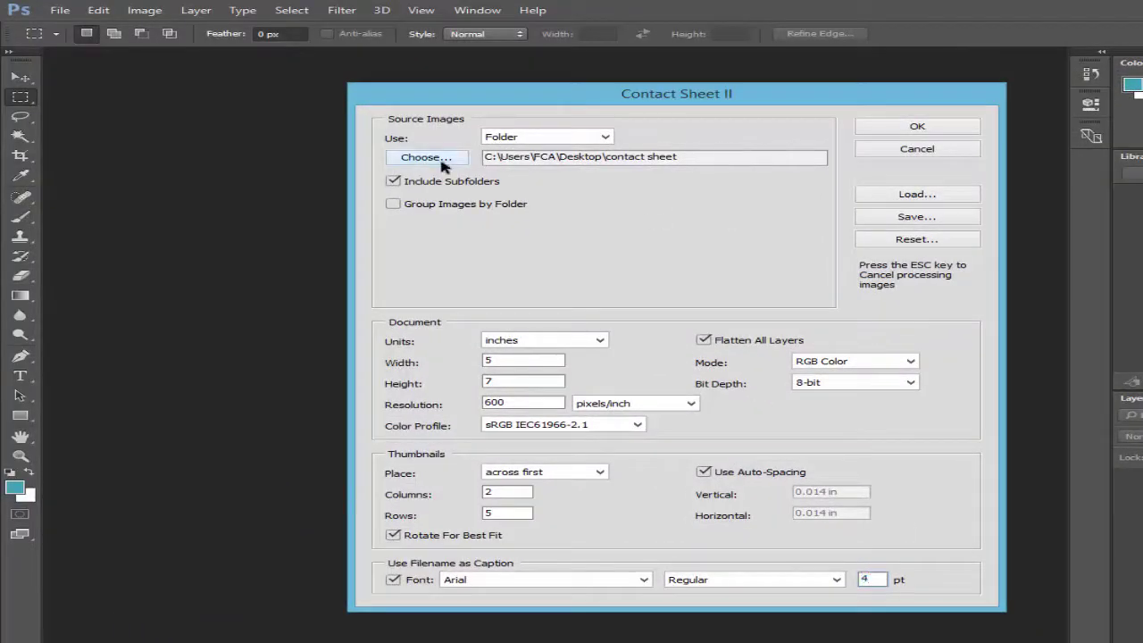
Step: Choose the desktop's contact sheet folder as the image source and generate the contact sheet
left_click(443, 165)
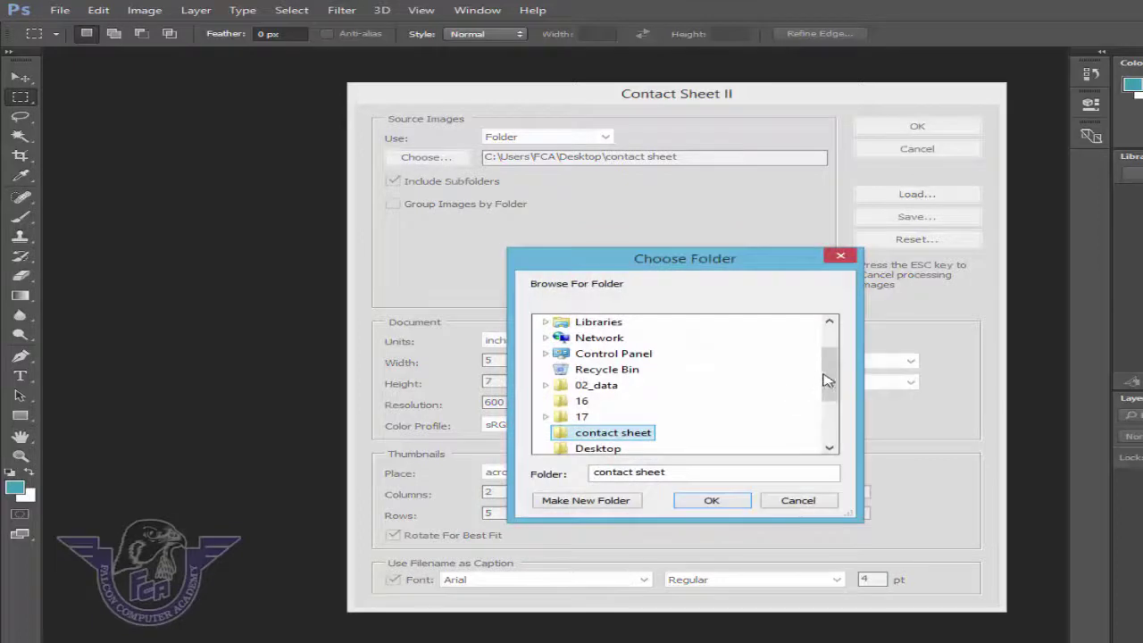
left_click_drag(828, 379, 808, 435)
left_click(613, 355)
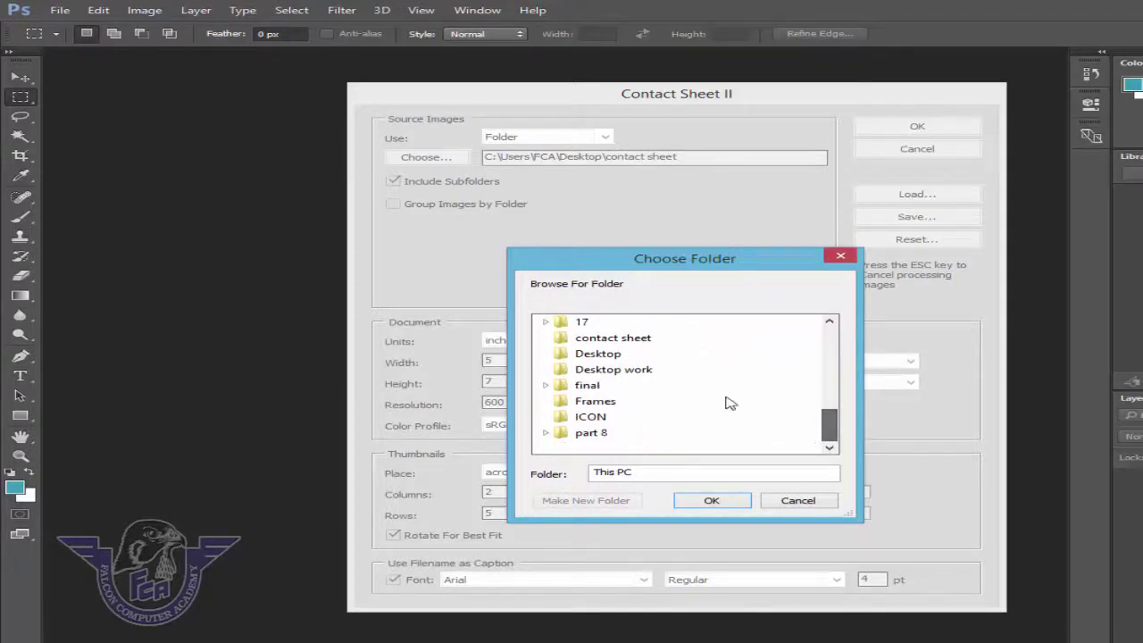
left_click(639, 344)
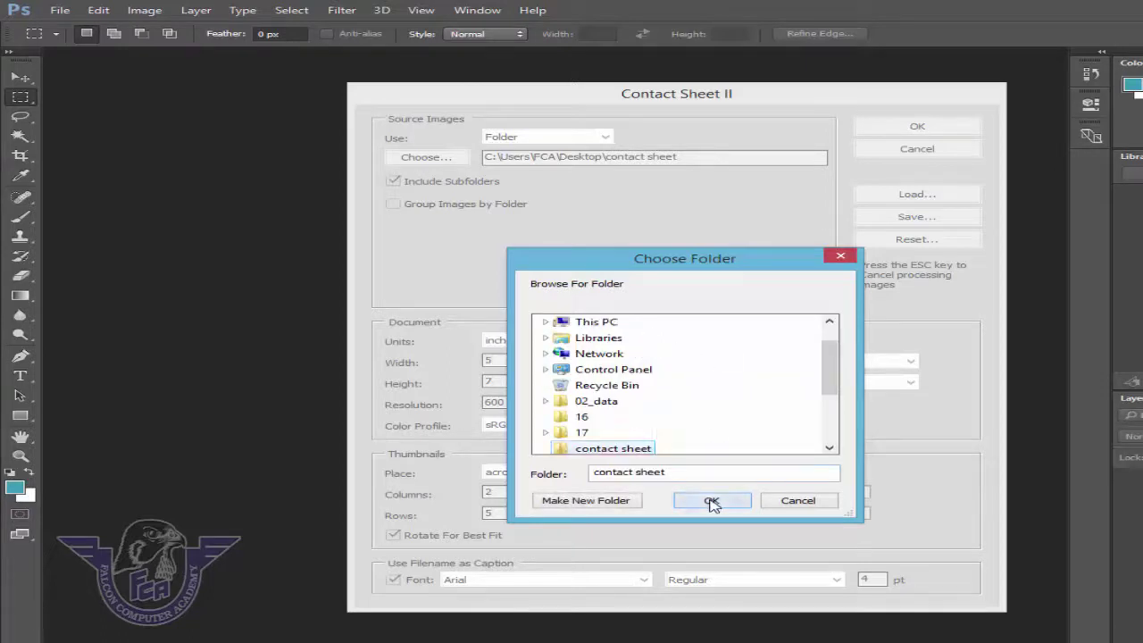
left_click(711, 502)
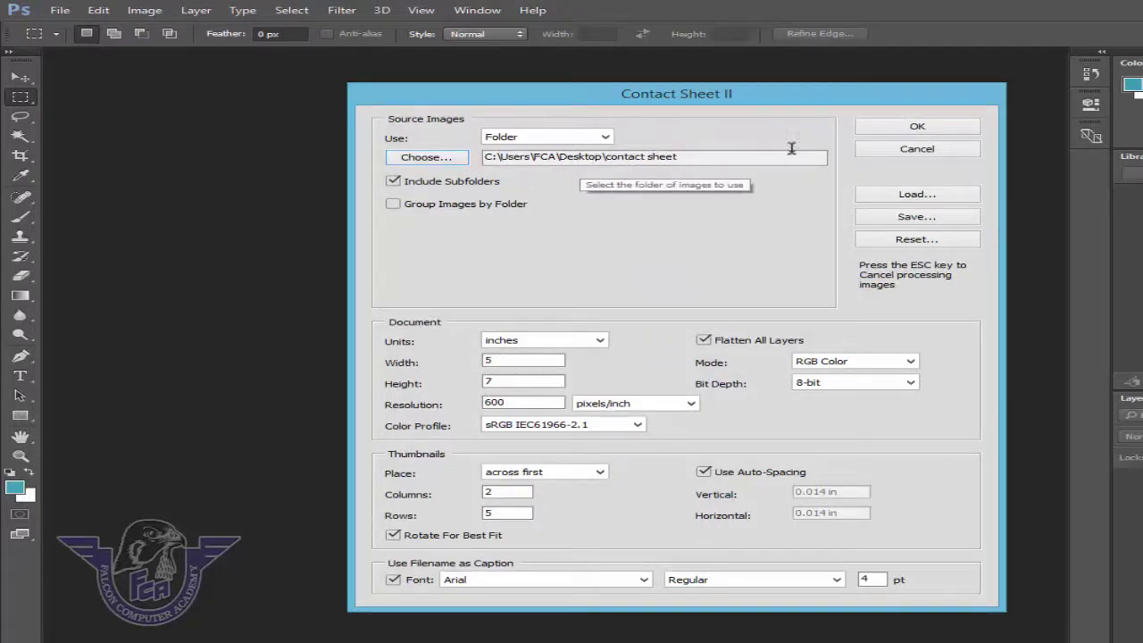
left_click(882, 130)
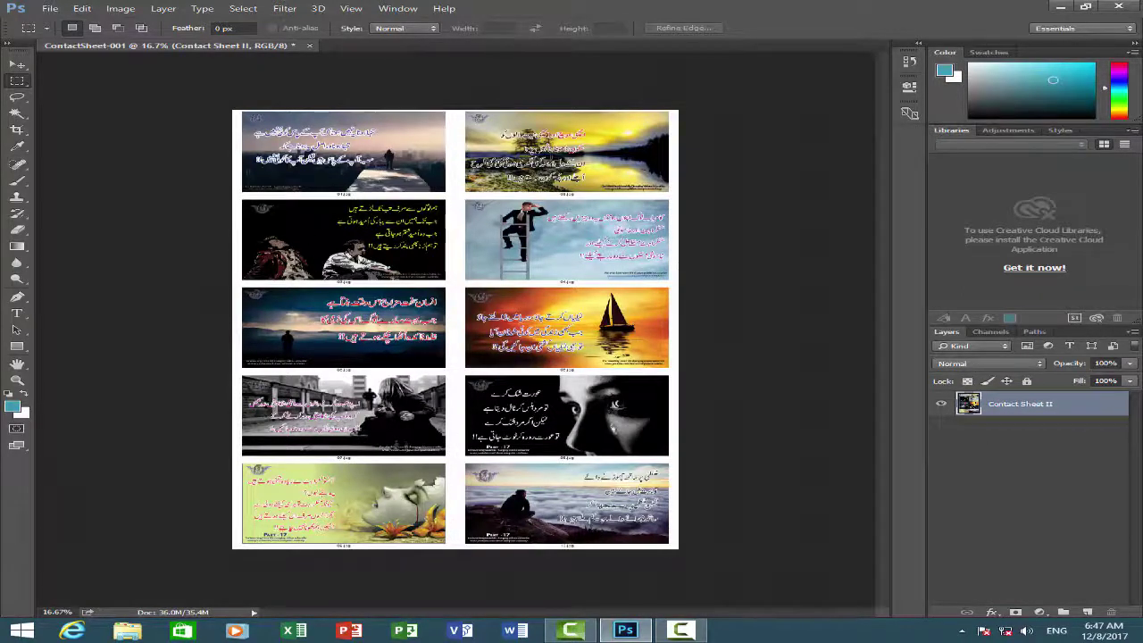
Step: Save the contact sheet to the Desktop as a JPEG named 5x7
left_click(50, 9)
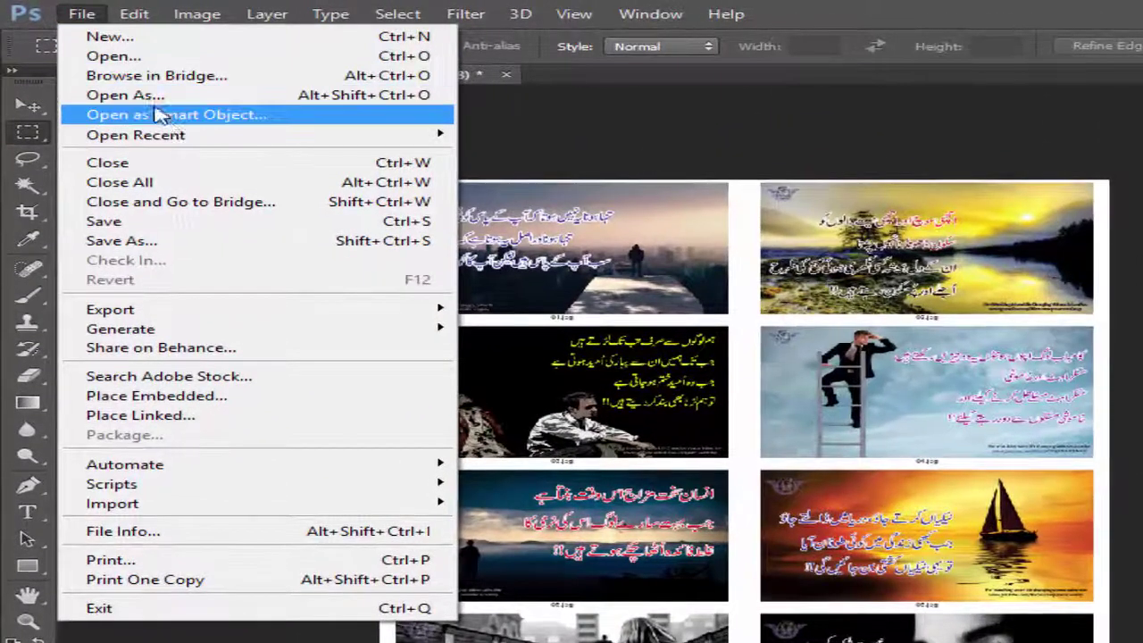
left_click(194, 242)
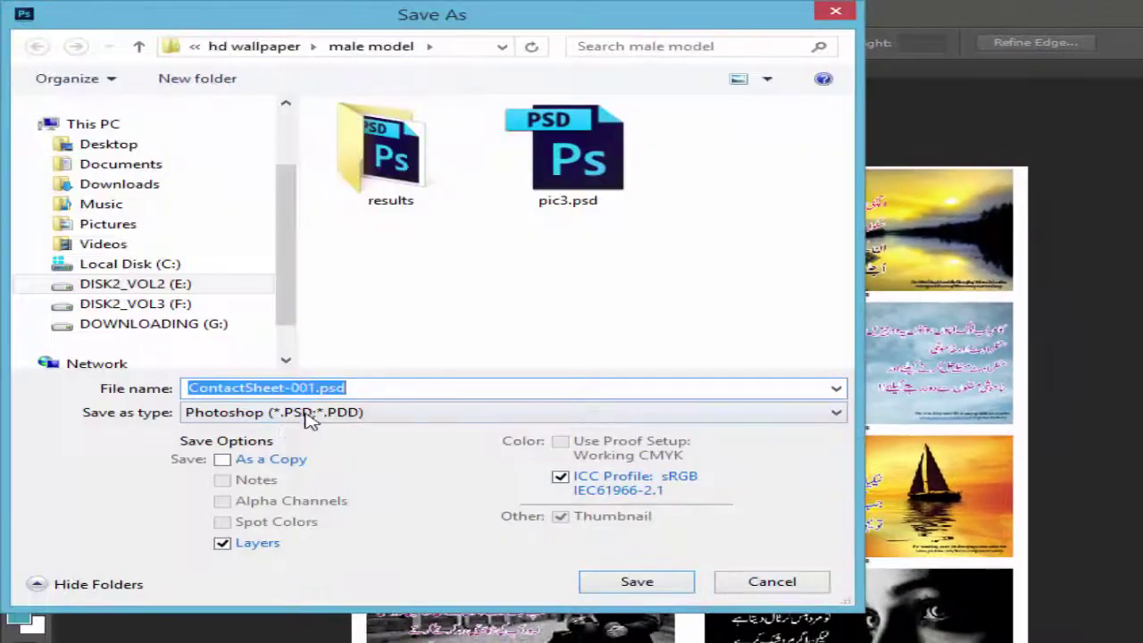
left_click(317, 413)
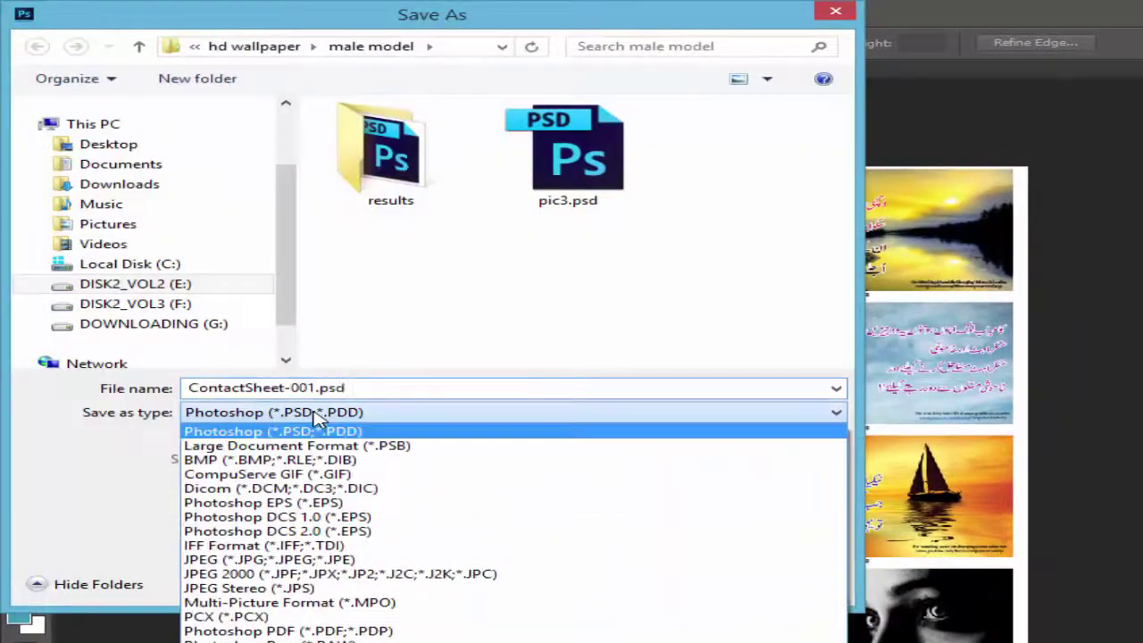
left_click(279, 545)
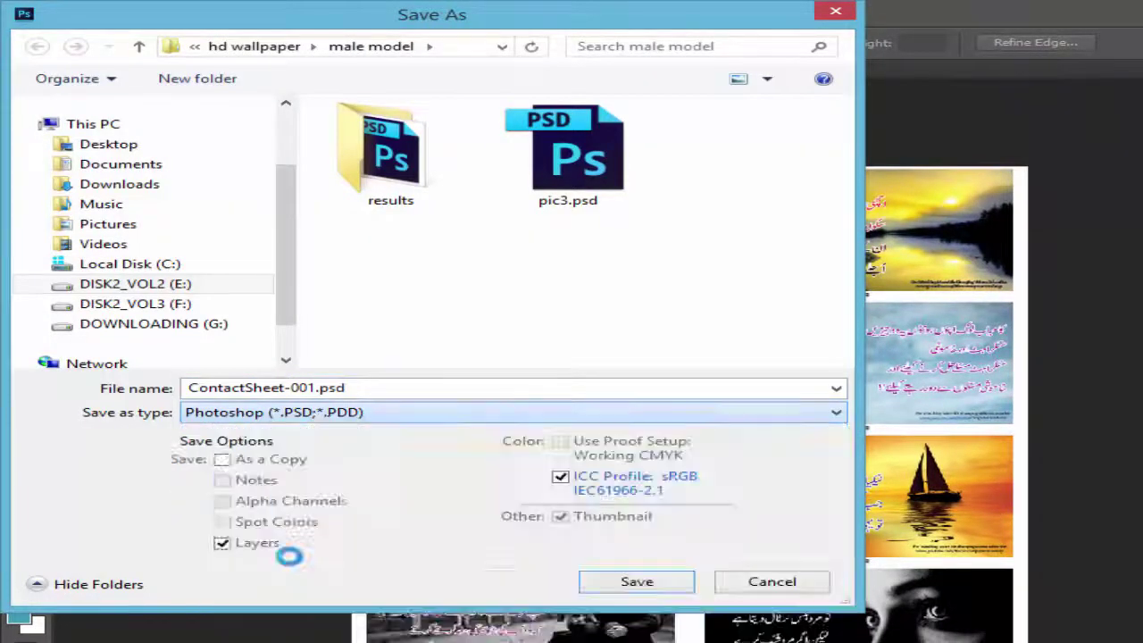
left_click(131, 148)
left_click(353, 390)
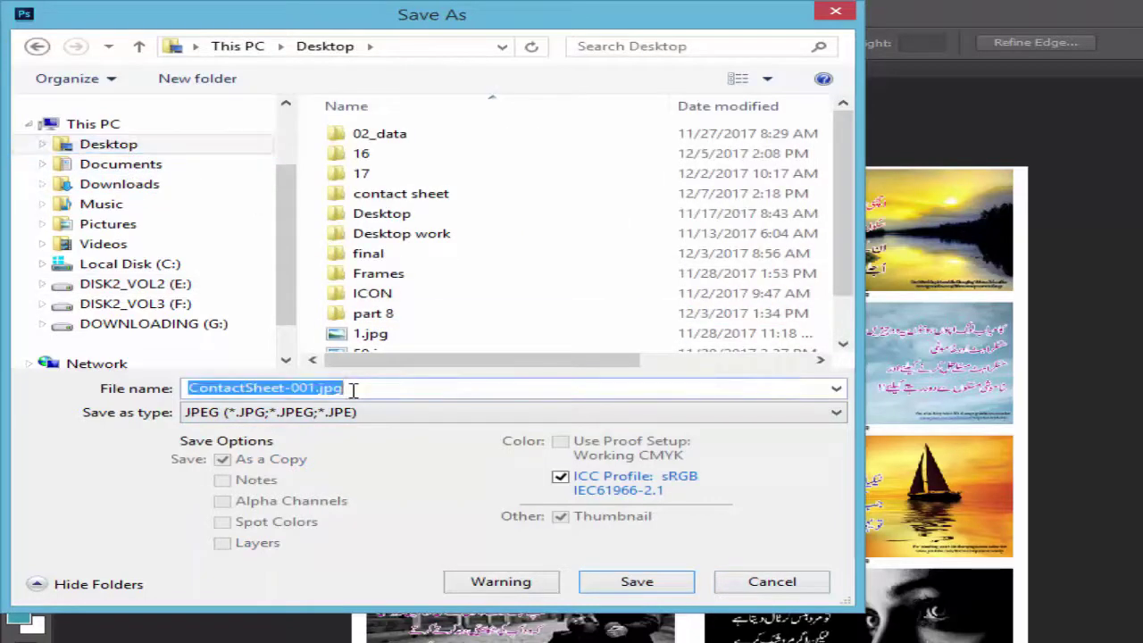
type("5")
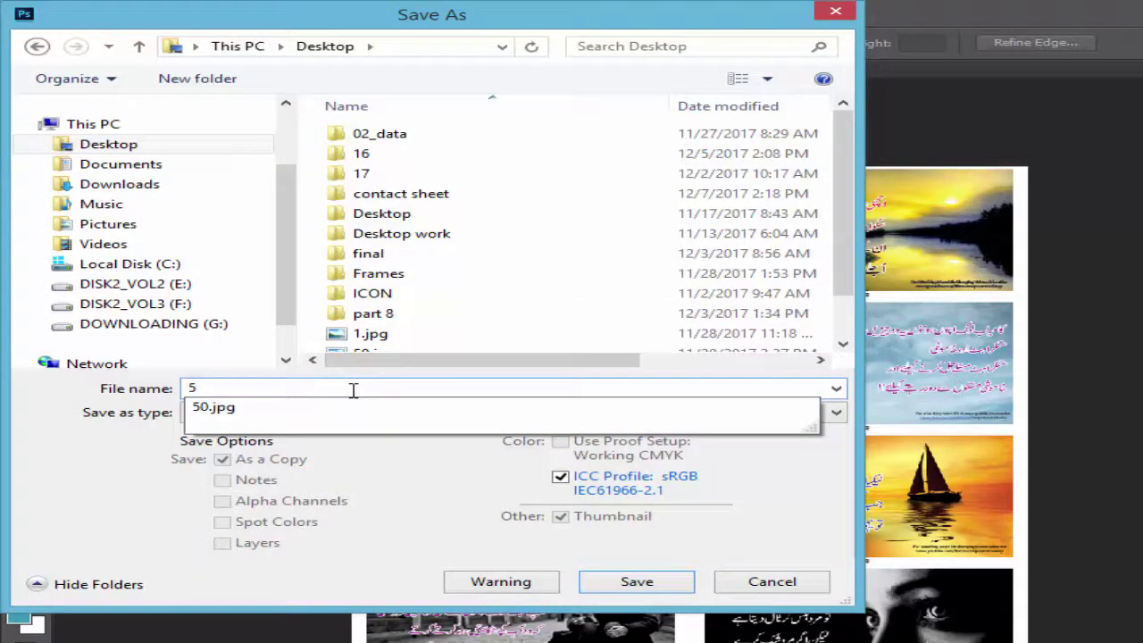
type("x")
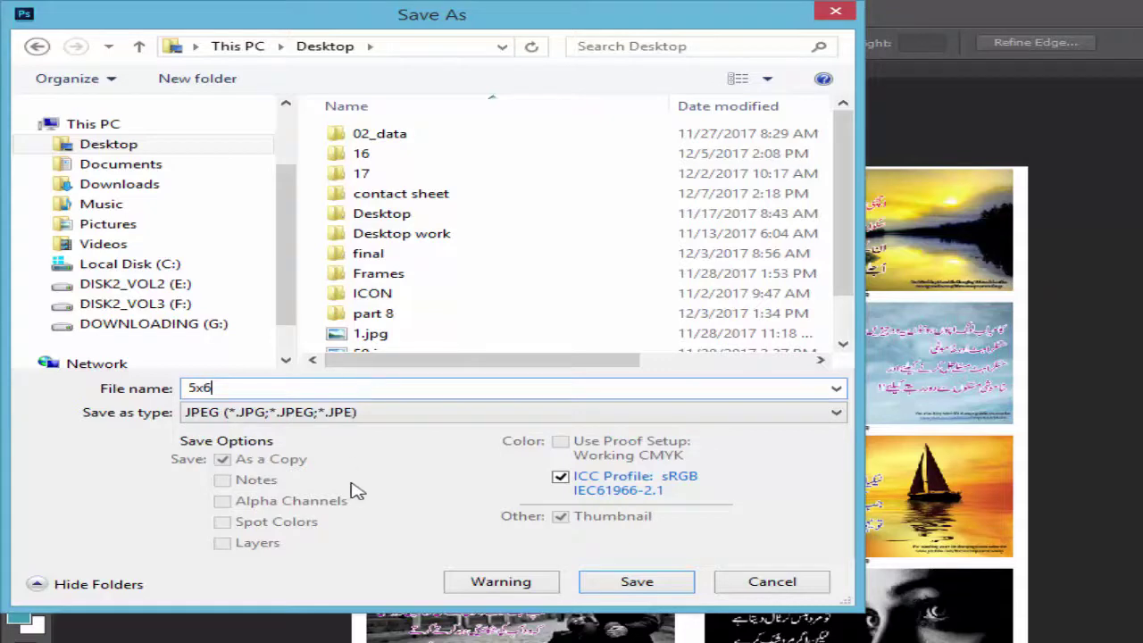
type("7")
left_click(640, 585)
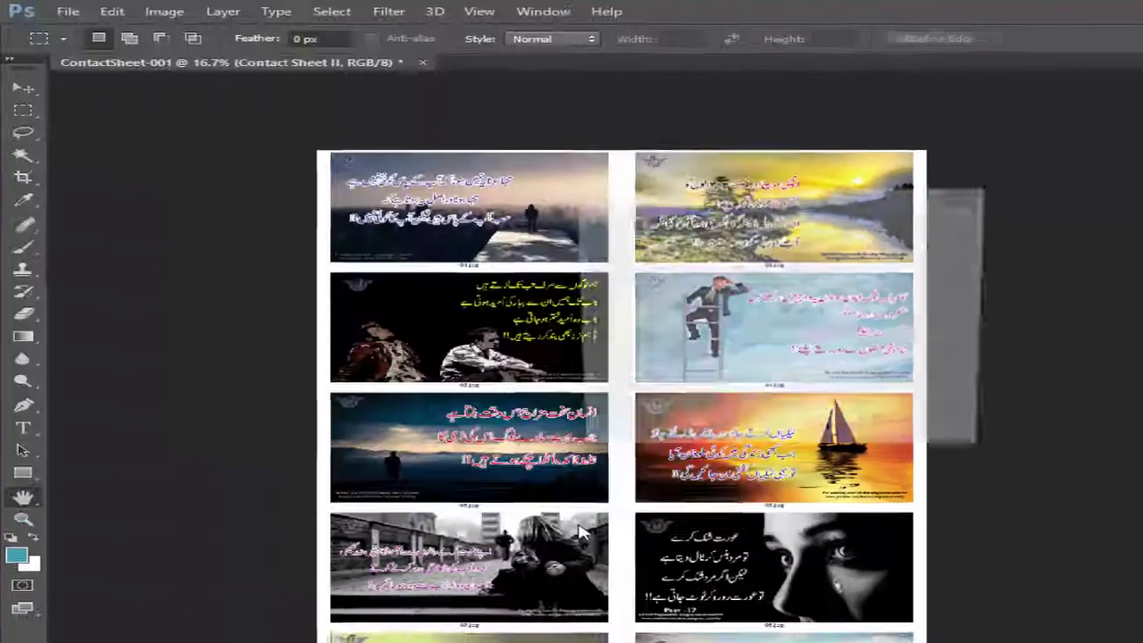
left_click(790, 204)
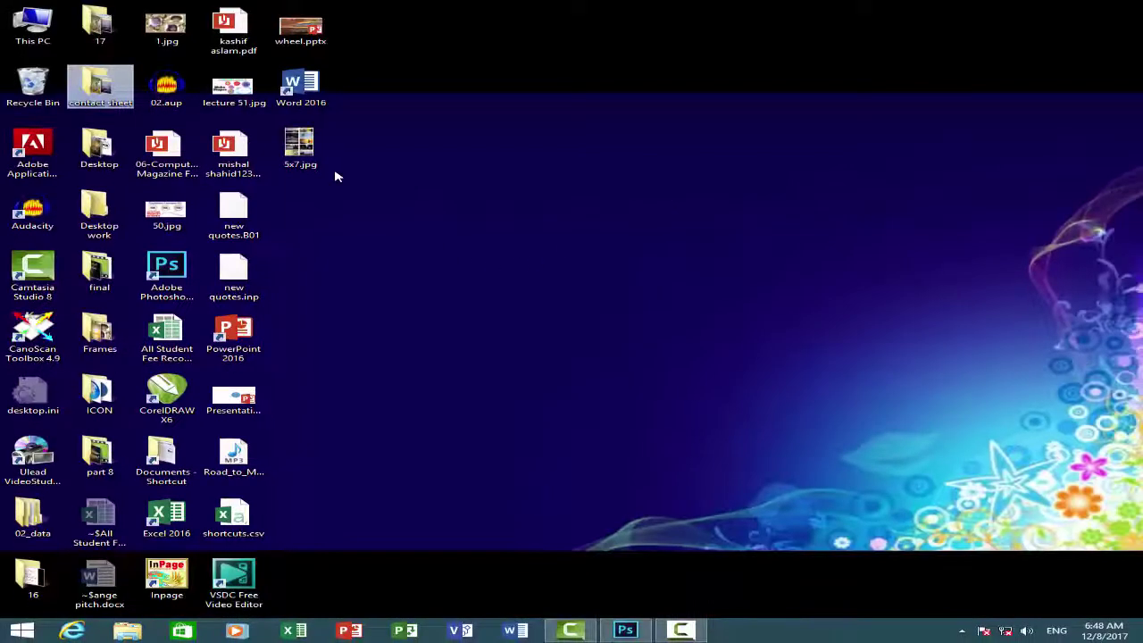
Step: Open 5x7.jpg from the desktop in Windows Photo Viewer and inspect its thumbnails and captions up close
double_click(300, 147)
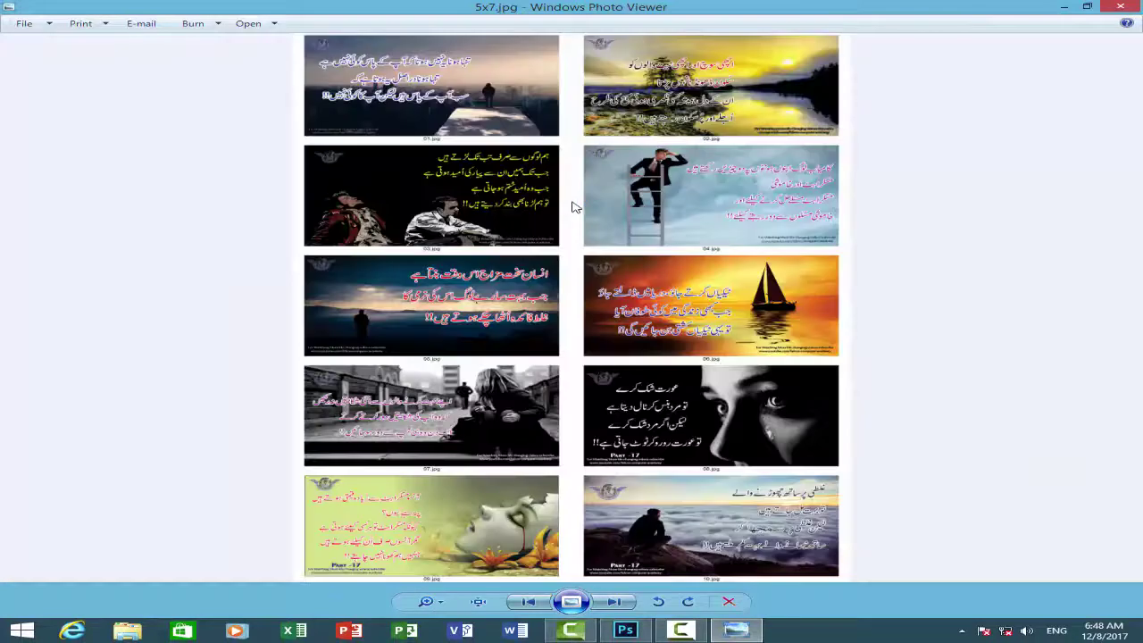
scroll(674, 208, "up", 5)
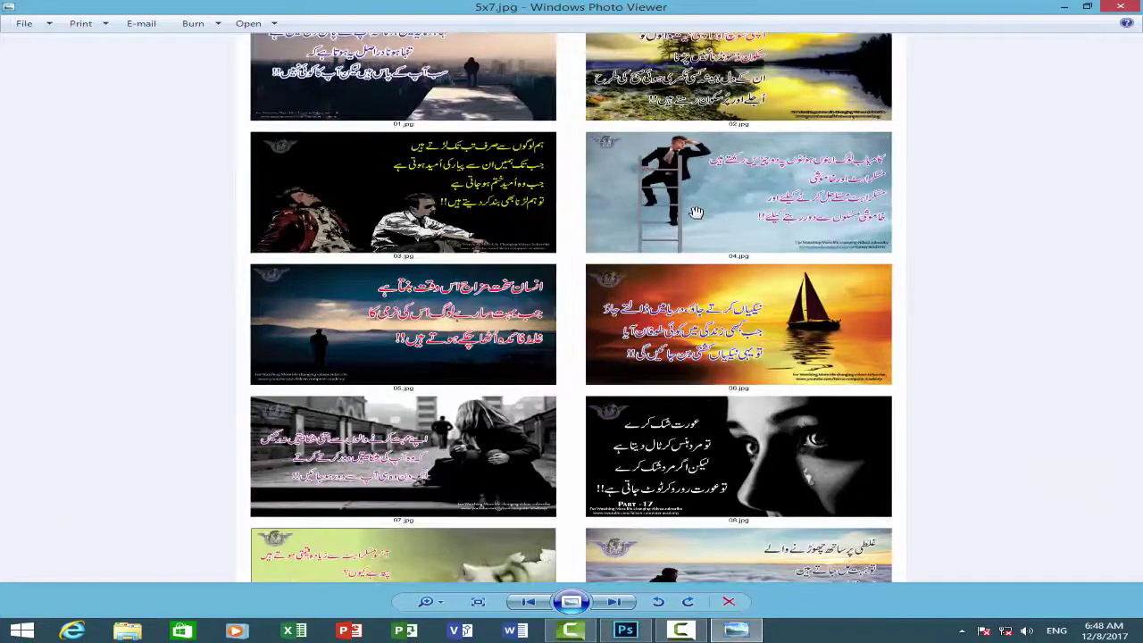
scroll(844, 227, "down", 5)
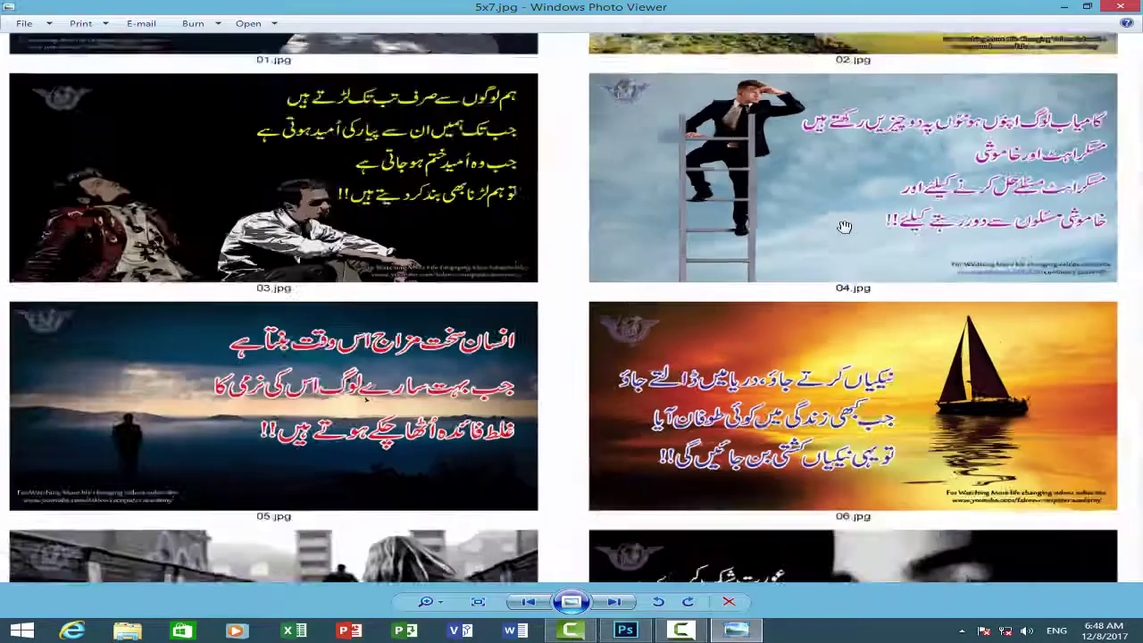